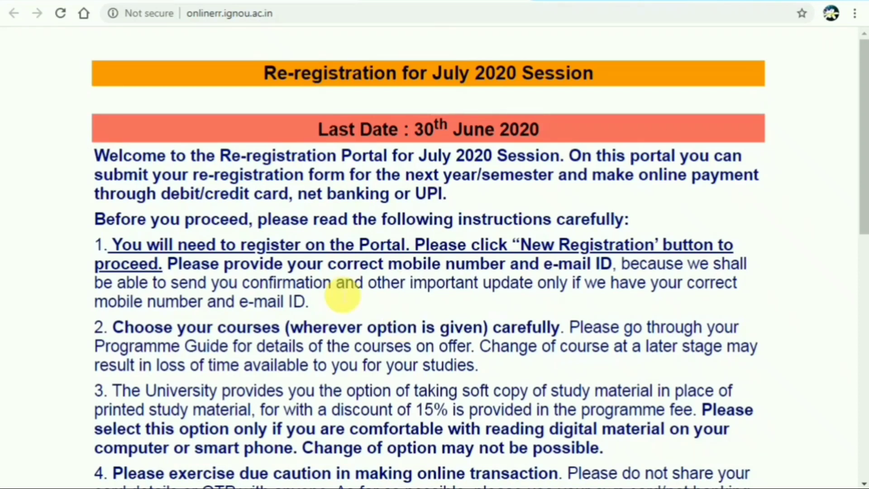
Step: Tick 'I have read and understood the instructions given above' and proceed to re-registration
scroll(343, 295, "down", 3)
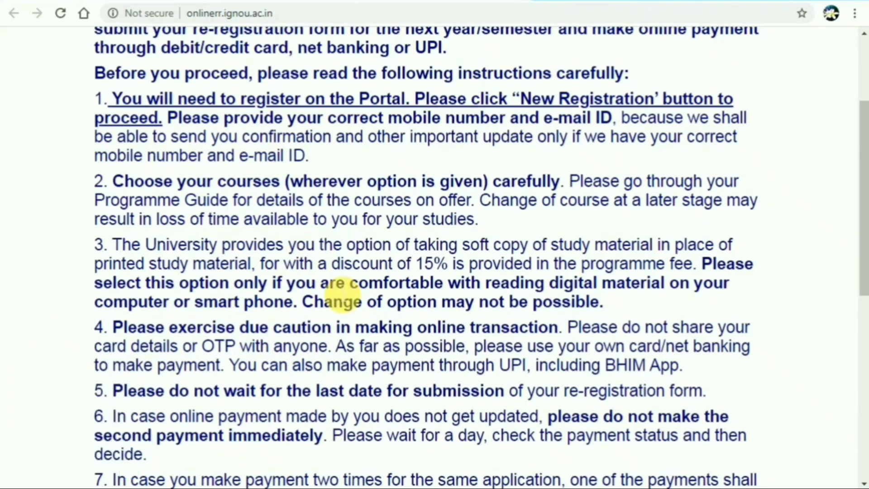
scroll(340, 293, "down", 2)
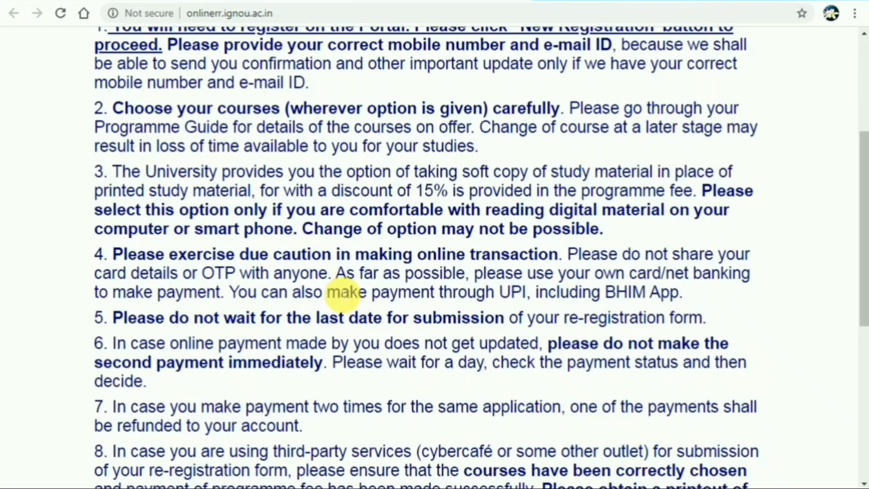
scroll(344, 297, "down", 2)
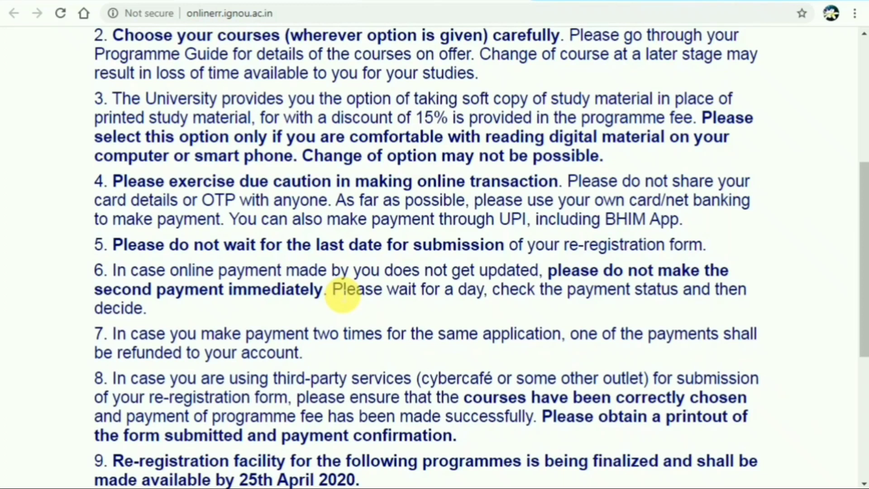
scroll(343, 295, "down", 6)
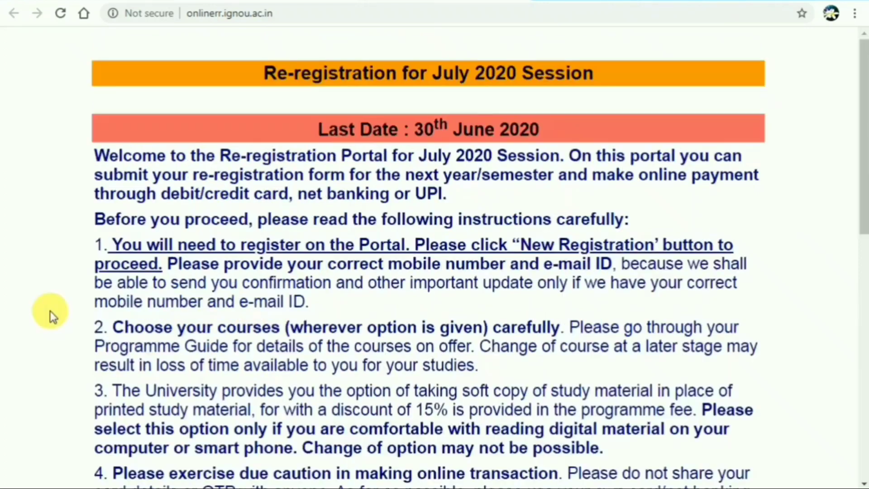
scroll(49, 311, "down", 10)
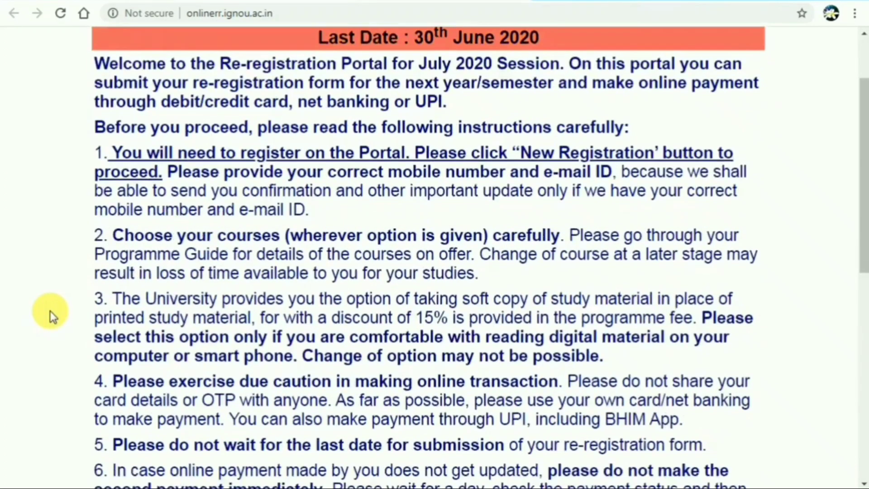
scroll(50, 311, "down", 5)
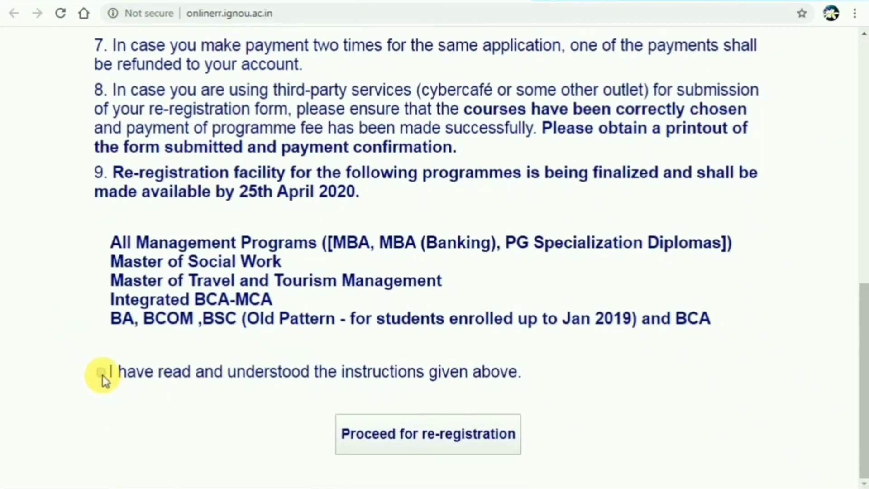
left_click(101, 373)
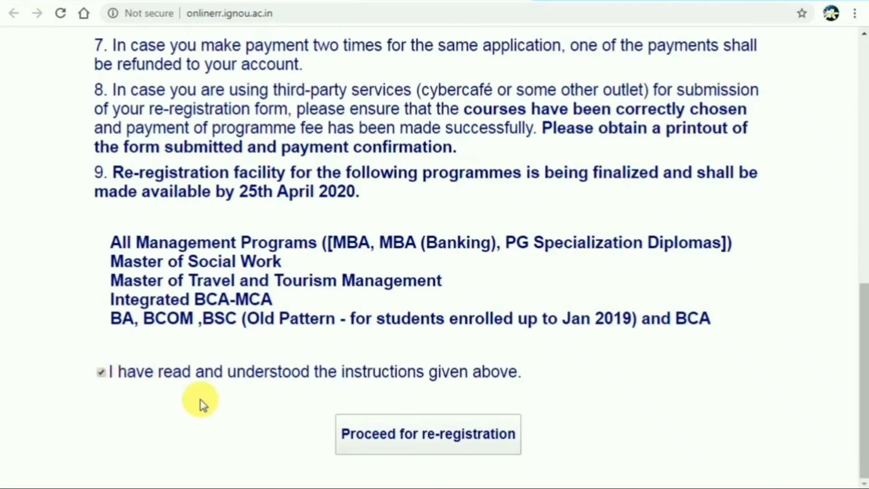
left_click(393, 439)
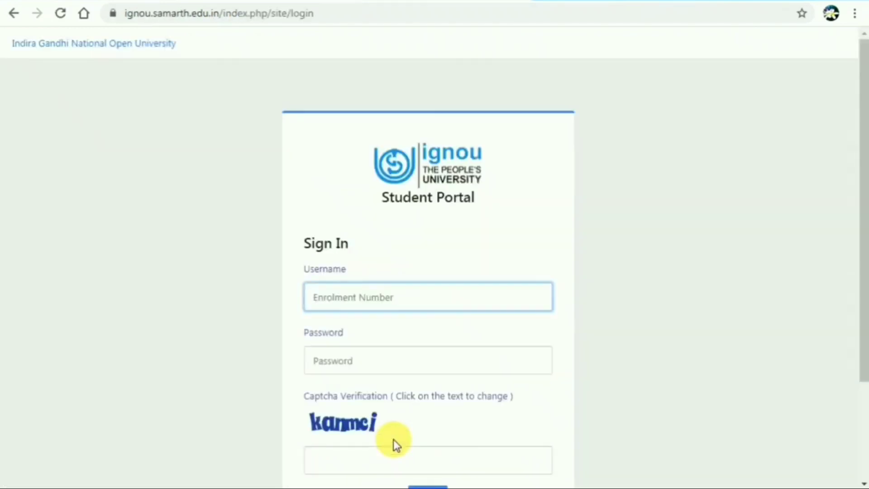
Step: Skip signing in and go to the New Registration form on the Student Portal
left_click(247, 346)
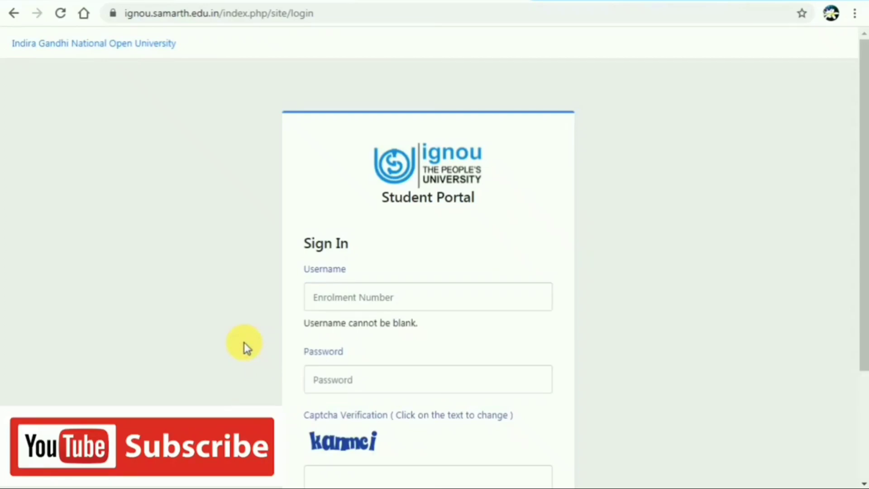
scroll(244, 342, "down", 3)
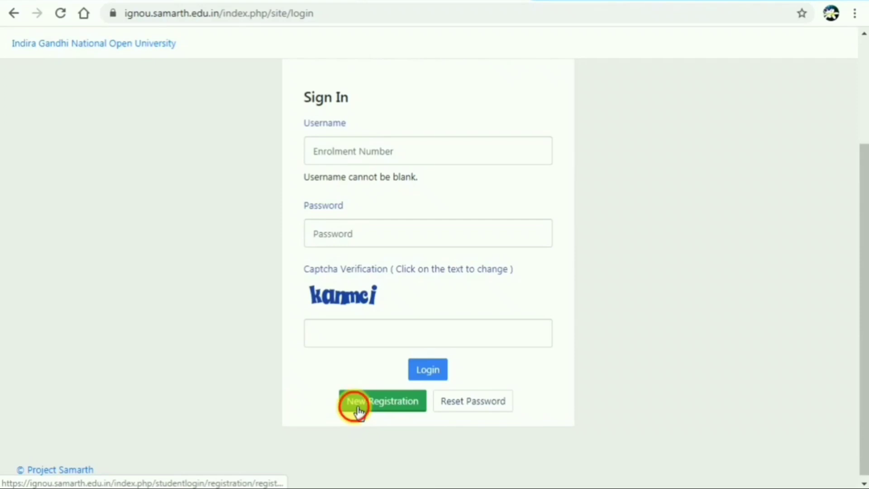
left_click(358, 410)
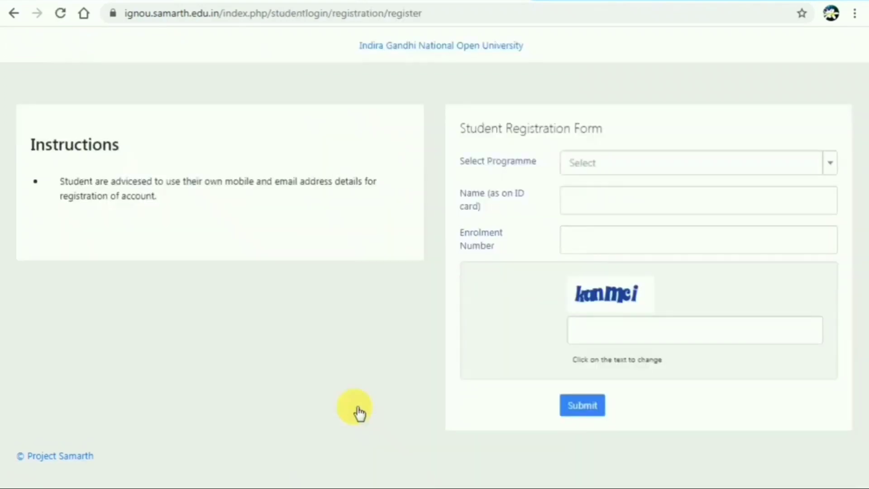
Step: Select BA : Bachelor of Arts (ODL) as the programme
left_click(614, 166)
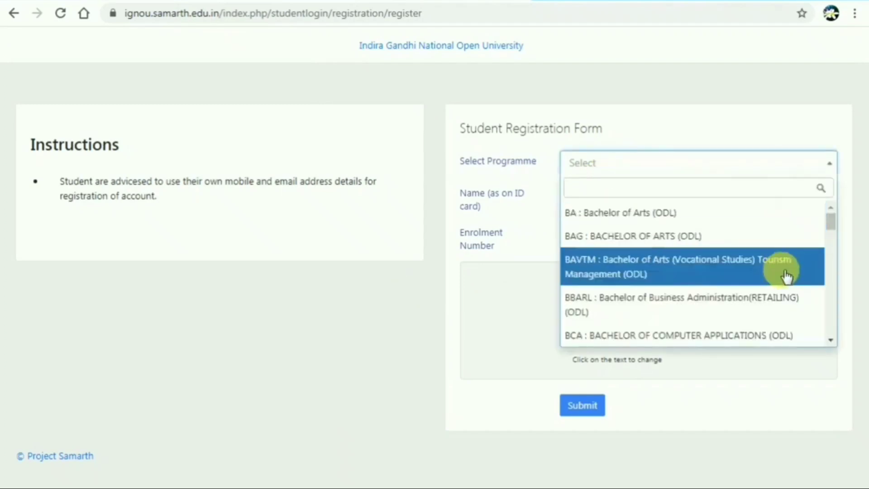
left_click(830, 340)
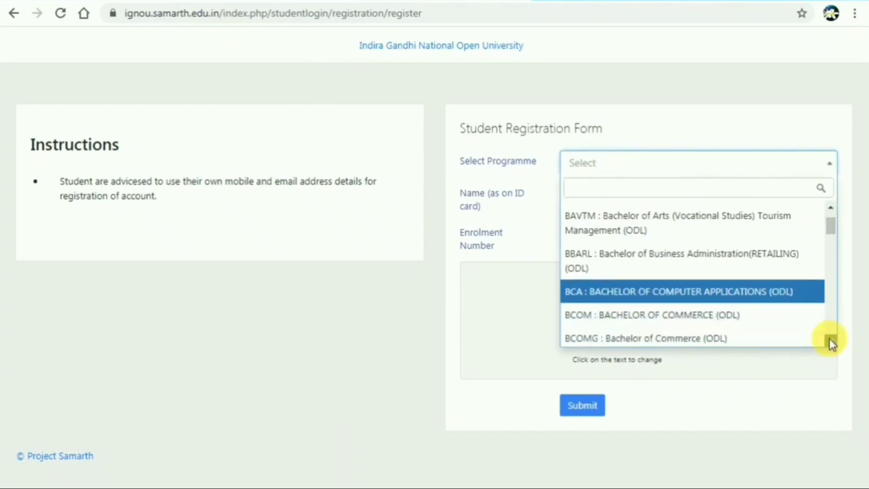
left_click(830, 340)
left_click(830, 340)
left_click(830, 340)
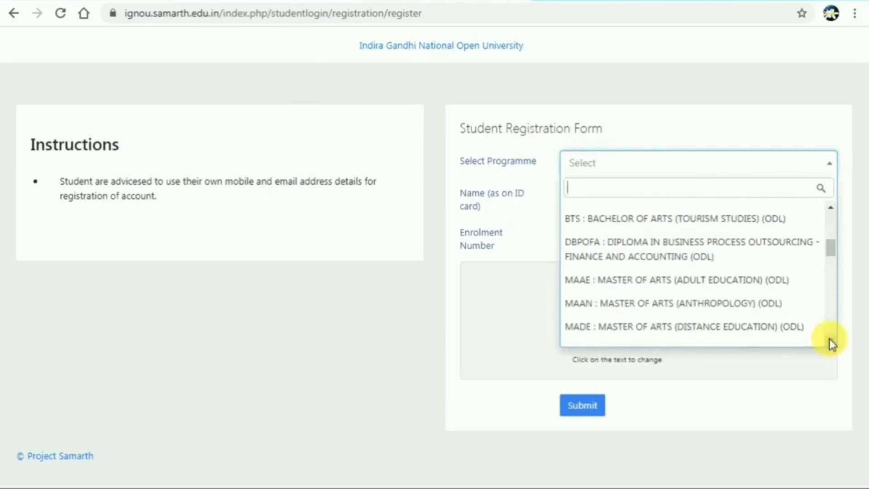
scroll(720, 277, "up", 3)
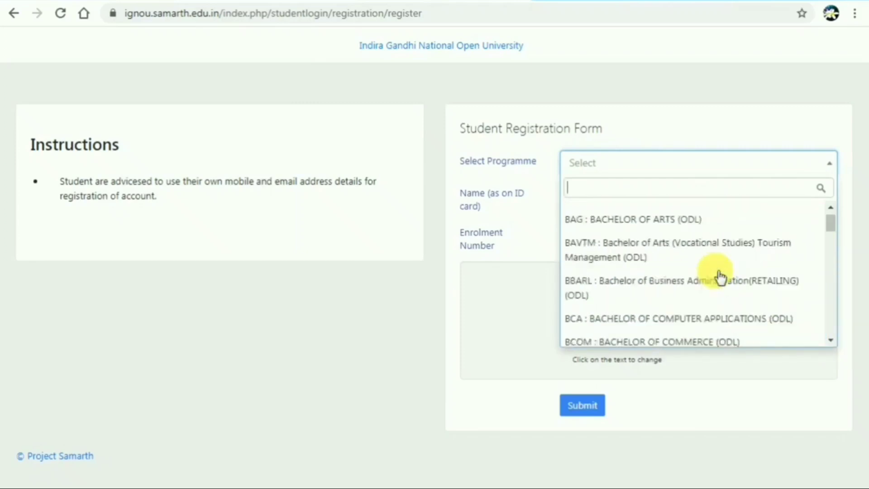
scroll(720, 277, "up", 2)
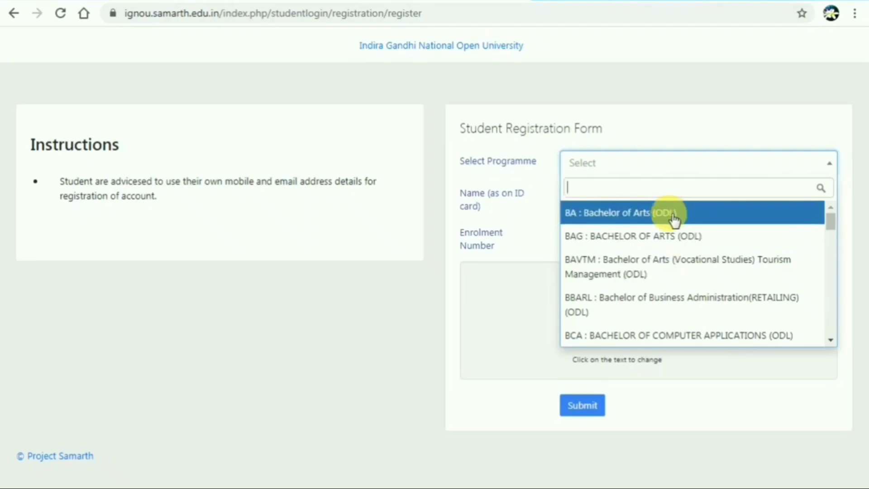
left_click(674, 220)
Step: Enter the student's name, enrolment number and the captcha, then submit the form
left_click(643, 209)
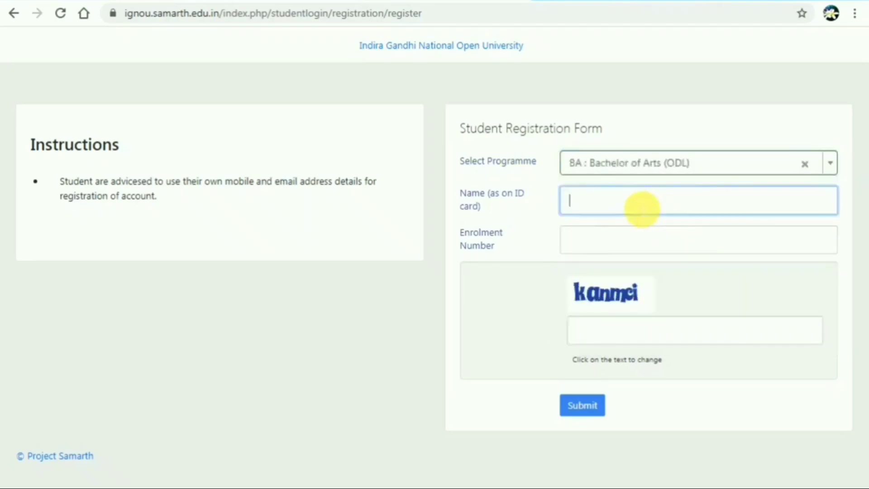
type("DIK")
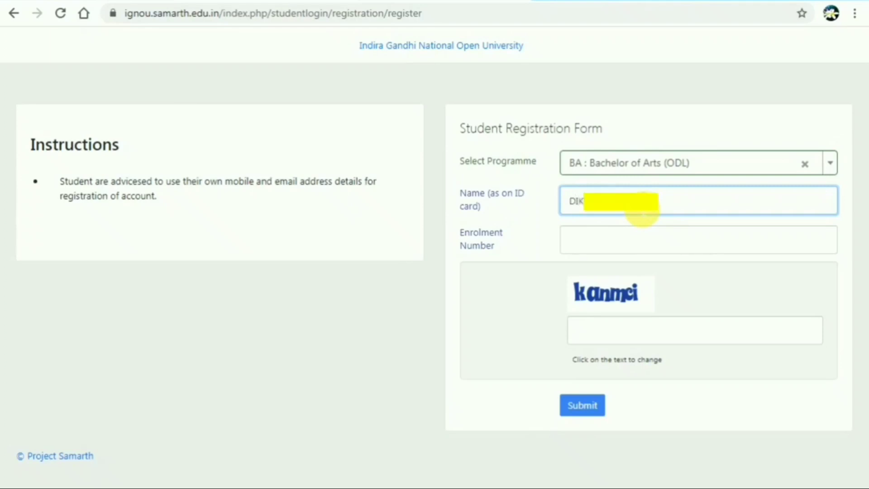
left_click(630, 245)
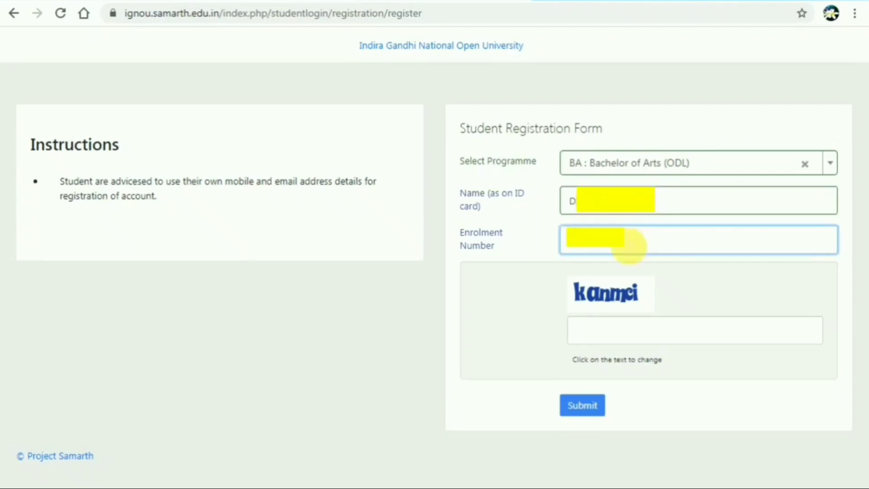
left_click(665, 331)
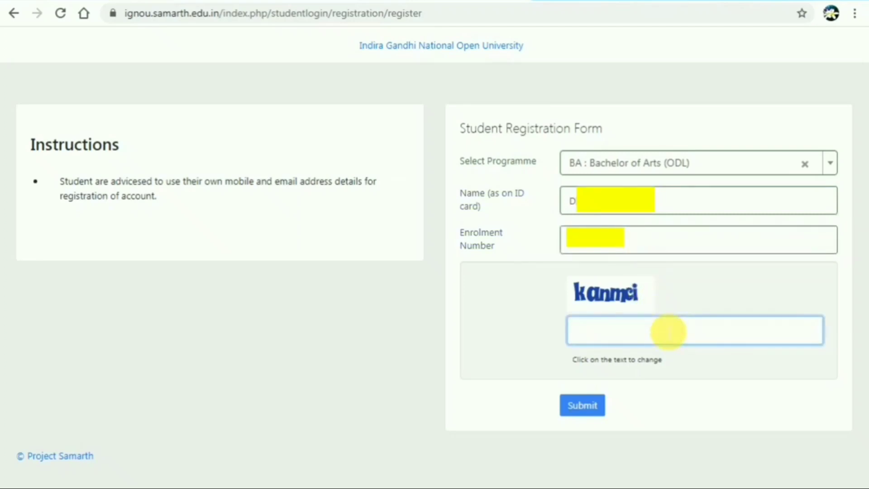
type("kanmci")
left_click(604, 414)
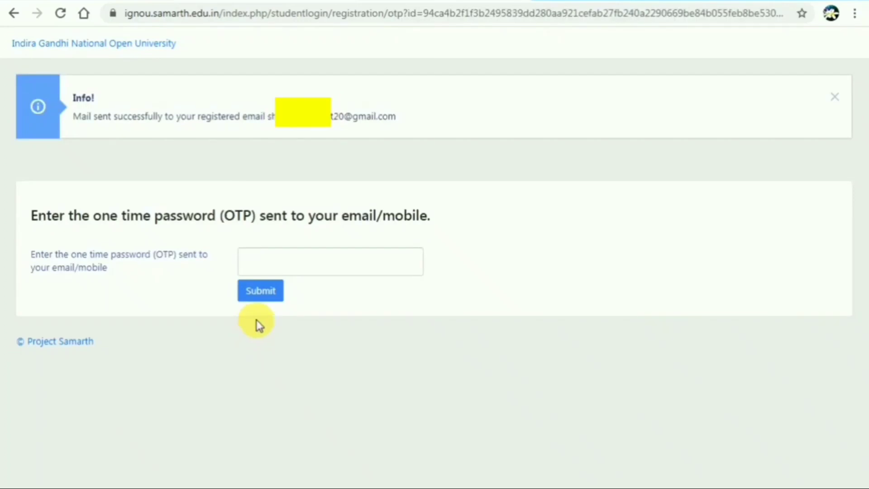
Step: Enter the one-time password received by email and submit it for verification
left_click(298, 259)
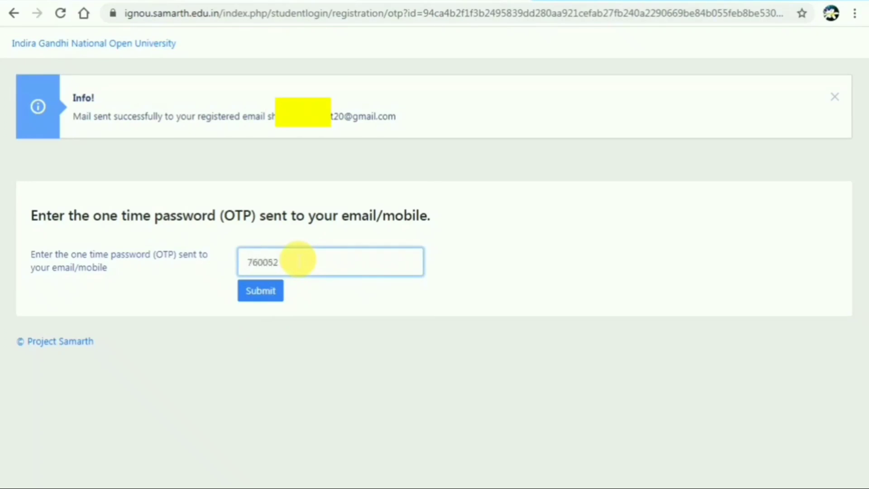
left_click(261, 302)
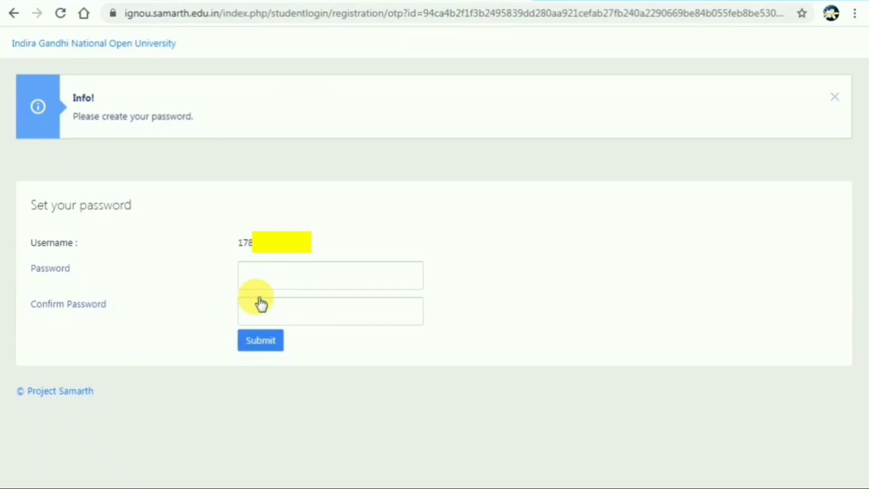
Step: Enter the new account password in both Password and Confirm Password, then save it
left_click(281, 282)
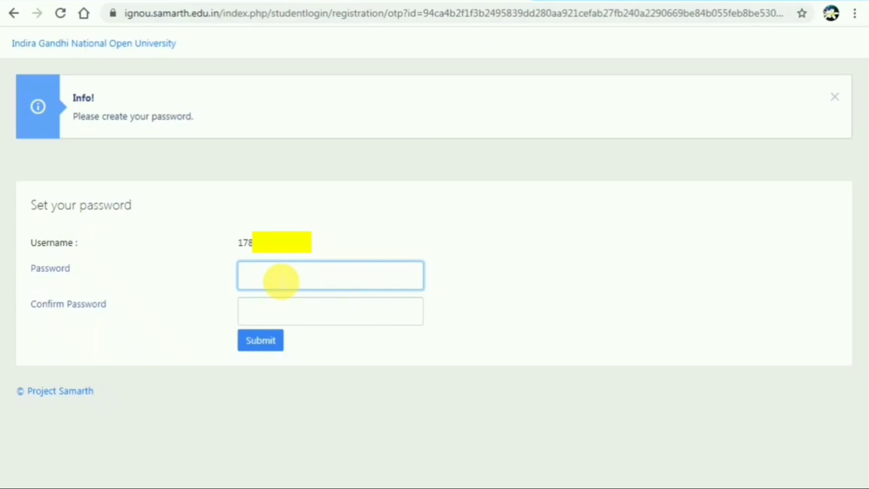
type("••••••••••••••")
left_click(297, 322)
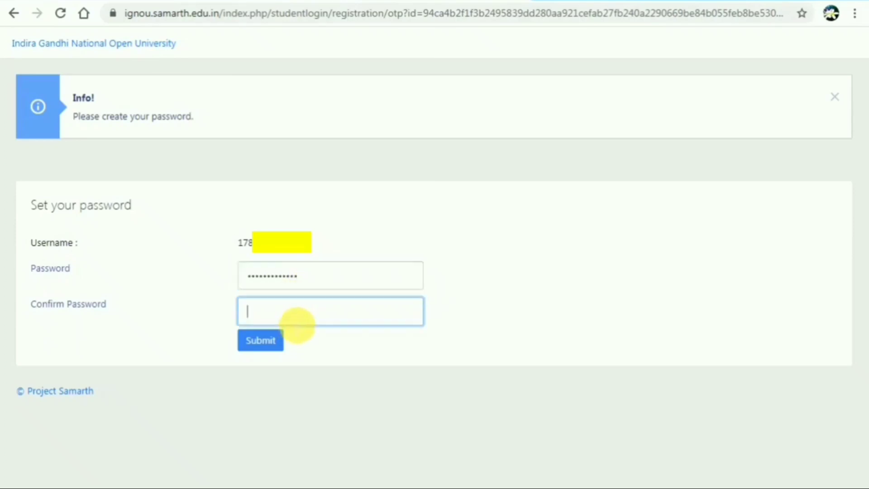
type("••••••••••••••")
left_click(274, 346)
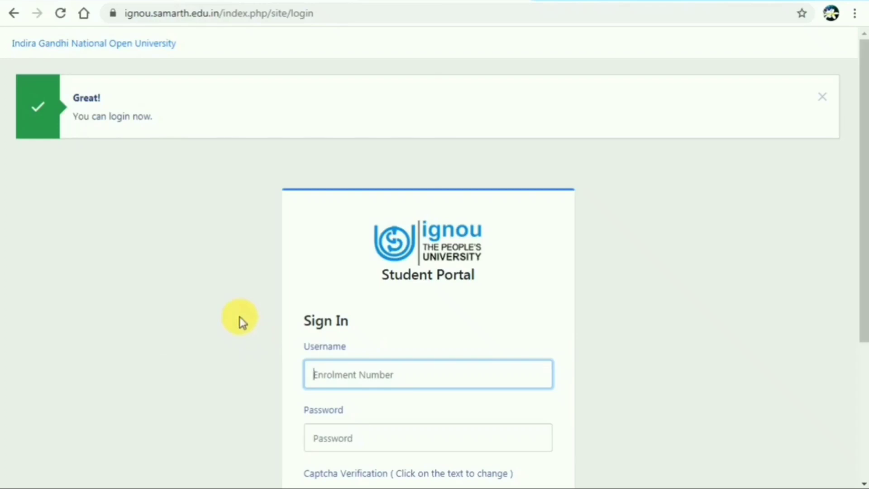
Step: Scroll down the sign-in page to the enrolment number, password and captcha fields
scroll(240, 323, "down", 3)
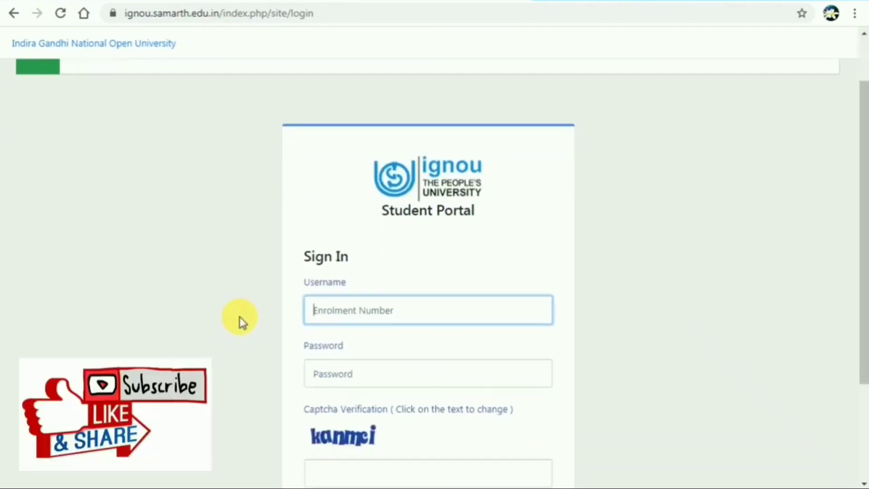
scroll(240, 322, "down", 2)
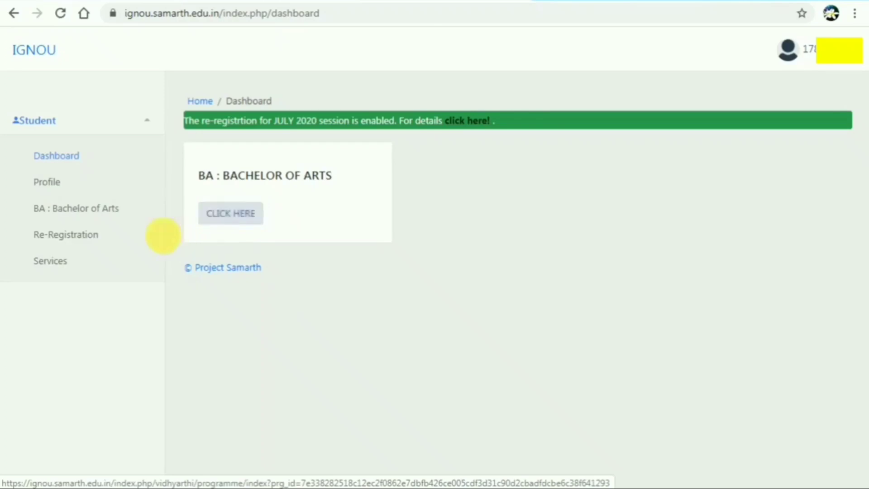
Step: Open Re-Registration and the BA: Bachelor of Arts card, reviewing the nine courses already taken
left_click(84, 240)
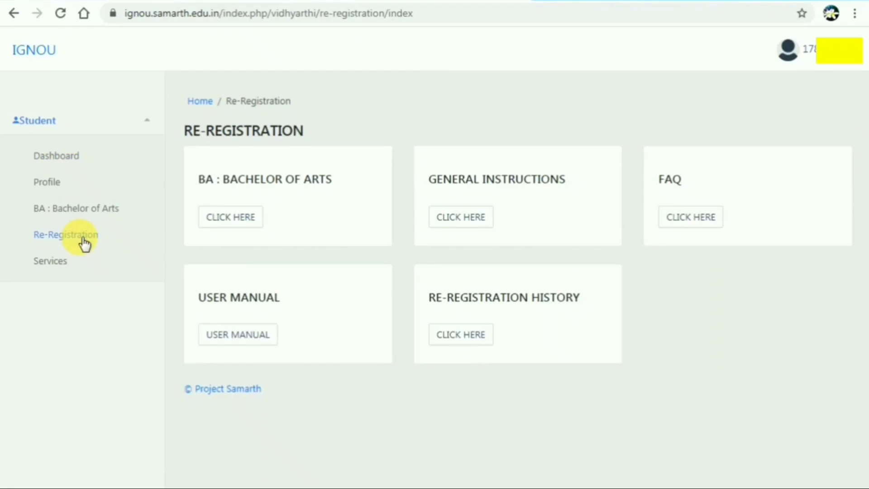
left_click(239, 223)
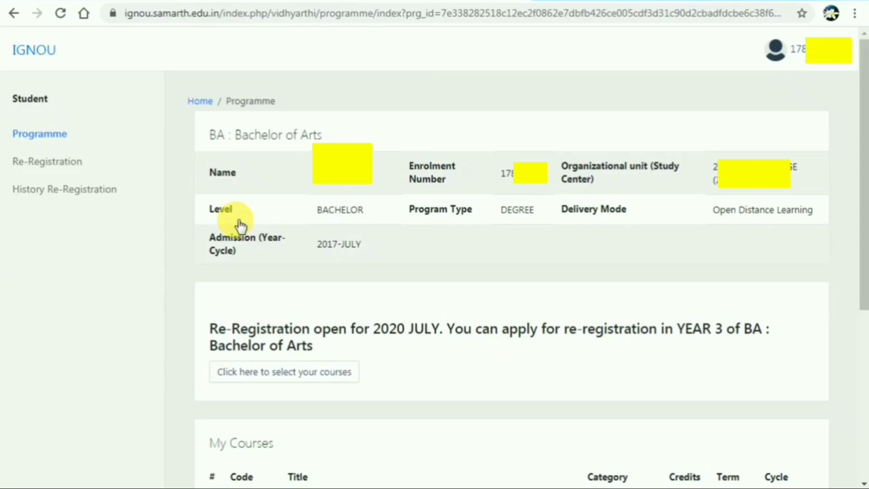
scroll(240, 224, "down", 5)
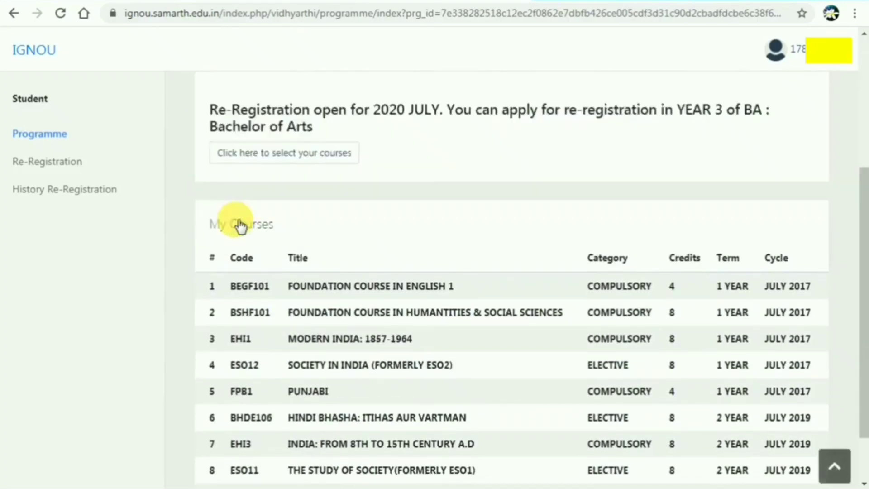
scroll(240, 224, "down", 2)
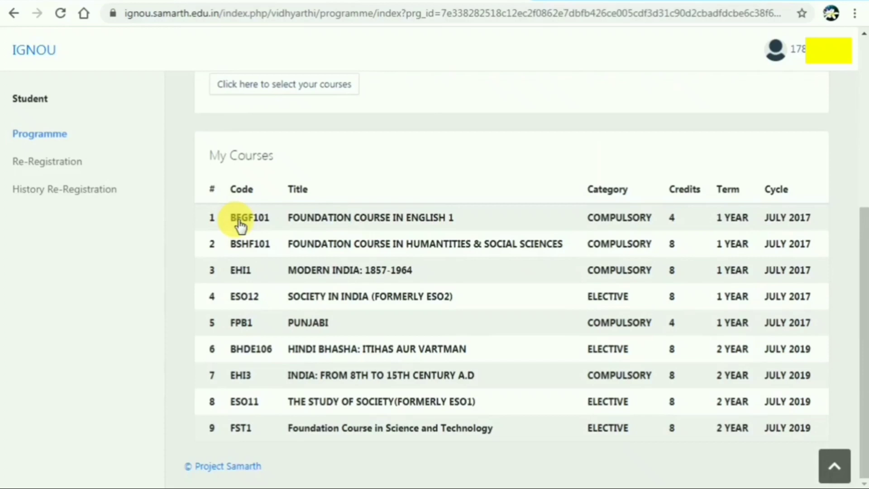
scroll(240, 224, "up", 7)
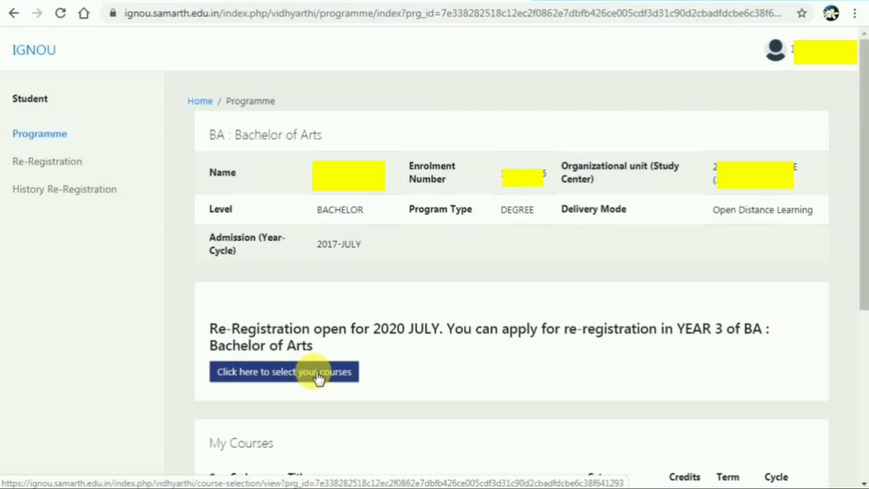
scroll(318, 378, "down", 6)
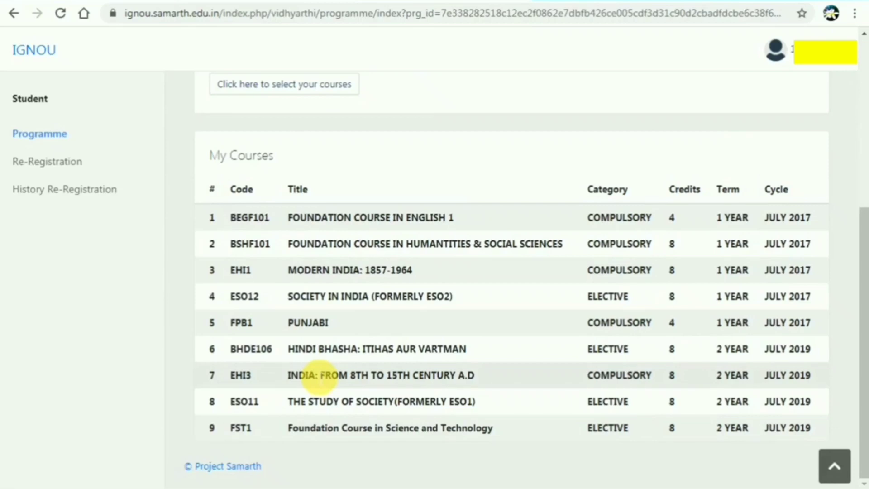
Step: Open the July 2020 course selection form and choose digital study material for the 15% discount
left_click(267, 92)
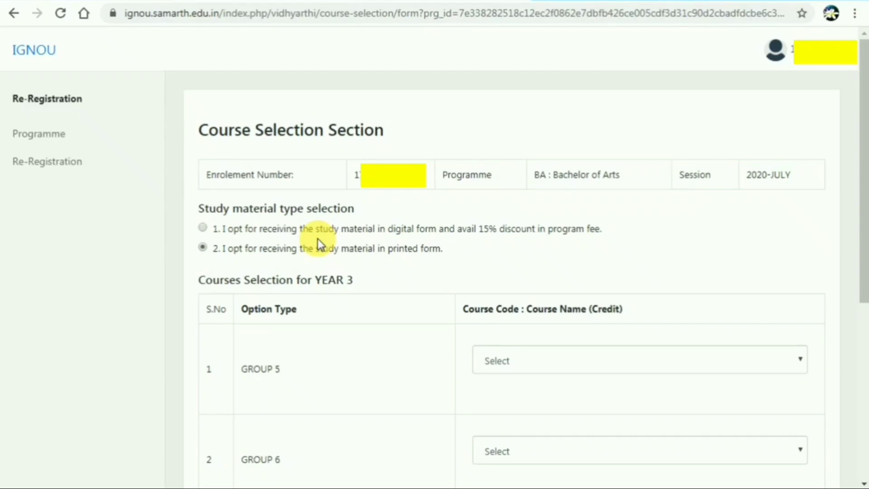
left_click(203, 228)
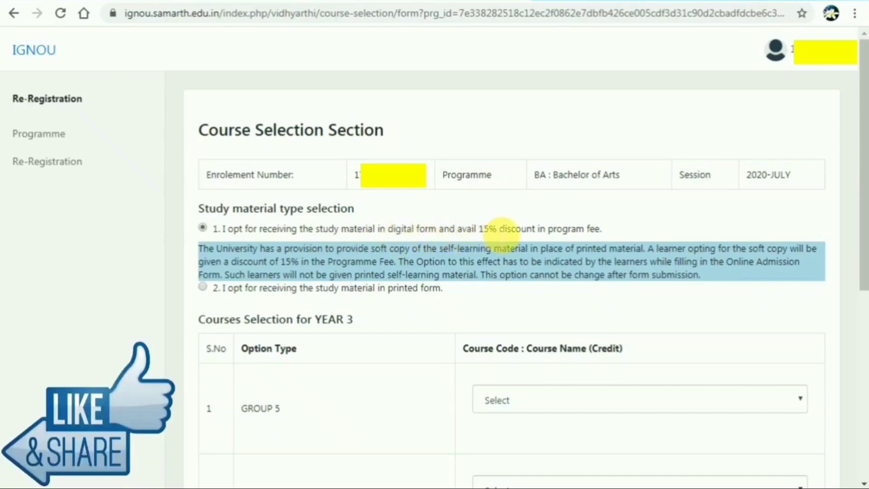
scroll(431, 251, "down", 4)
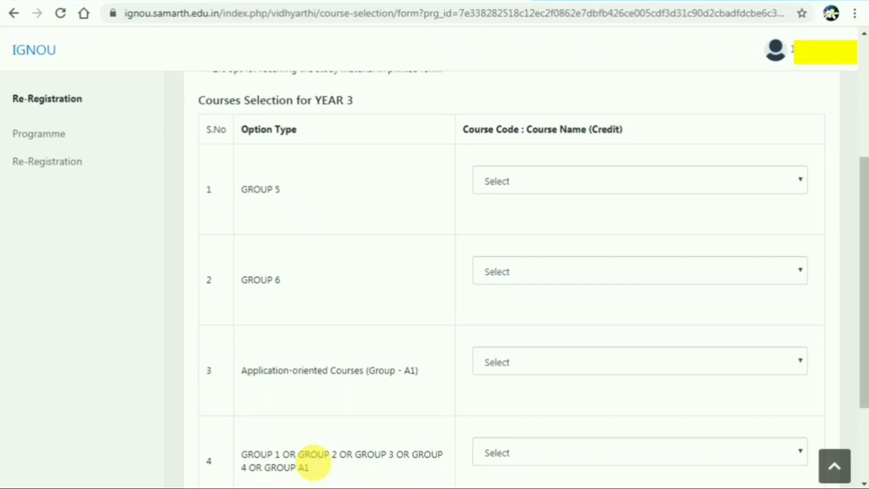
Step: Pick ANC1 : NUTRITION FOR THE COMMUNITY (8) from the Group A1 application-oriented course list
scroll(492, 310, "down", 2)
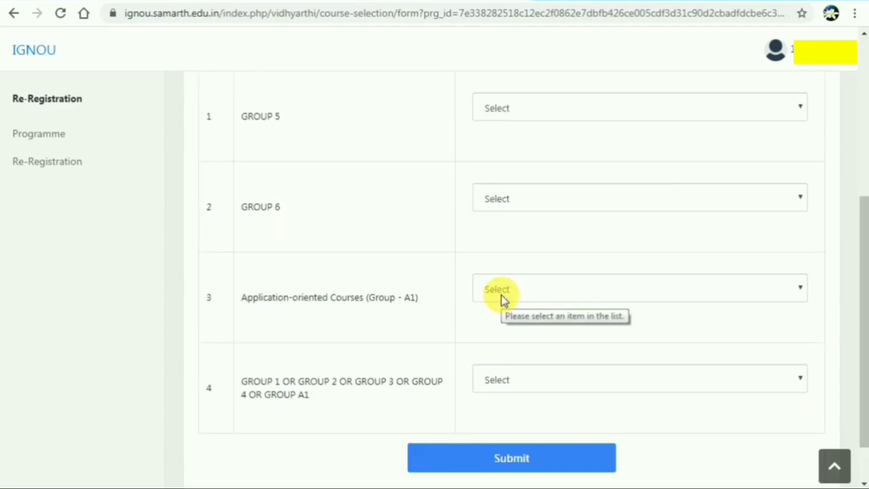
left_click(501, 295)
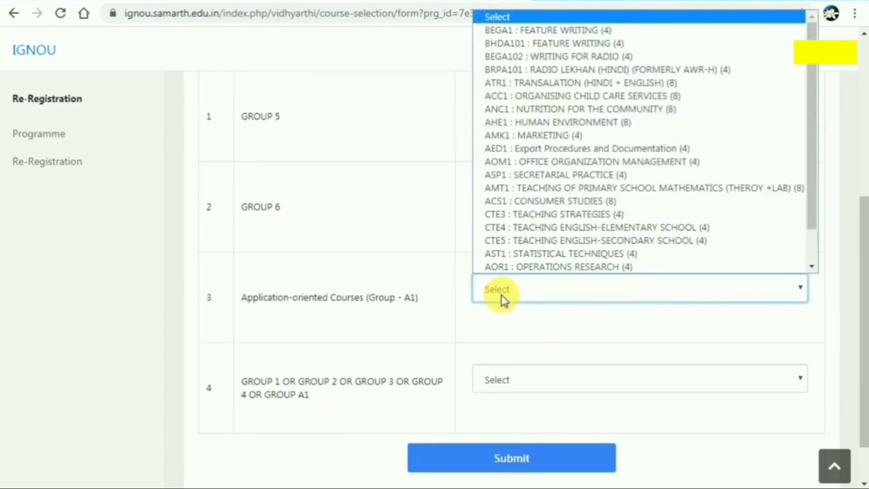
scroll(532, 270, "down", 1)
scroll(608, 165, "up", 1)
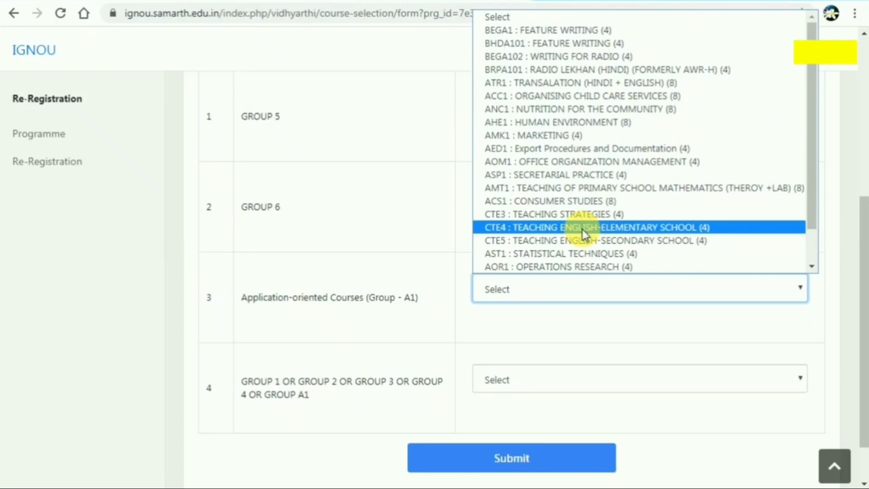
scroll(593, 176, "down", 1)
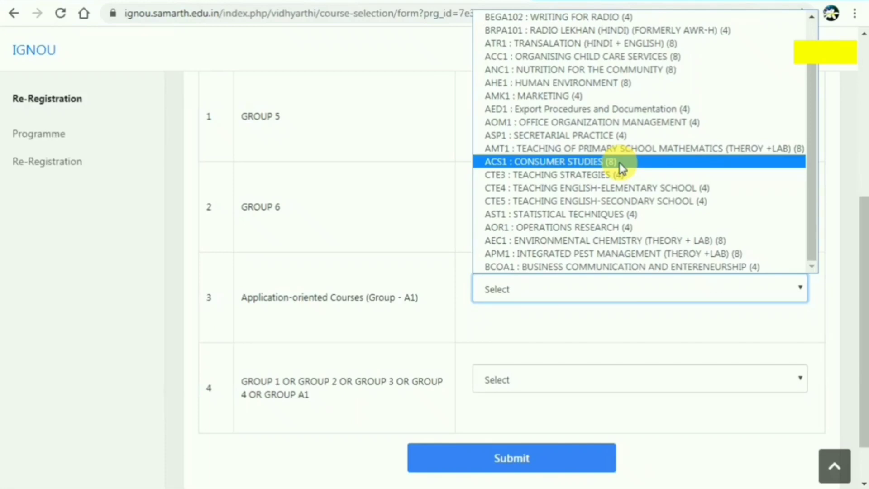
left_click(599, 70)
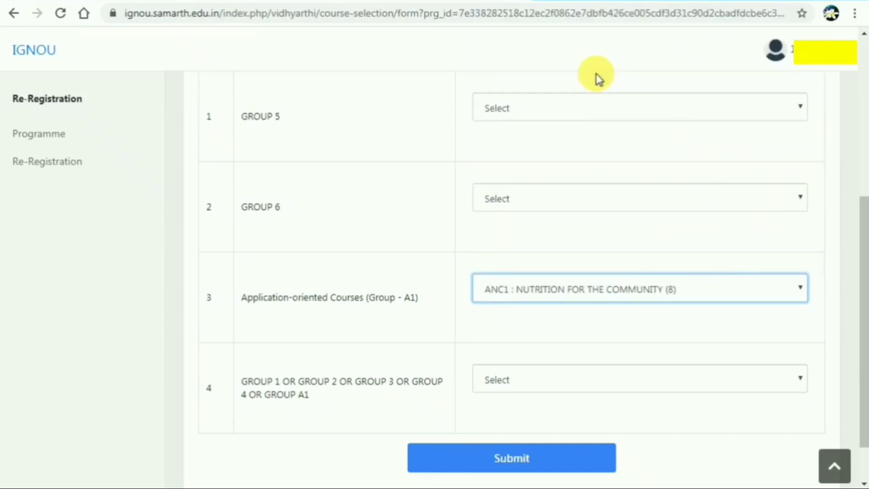
left_click(596, 108)
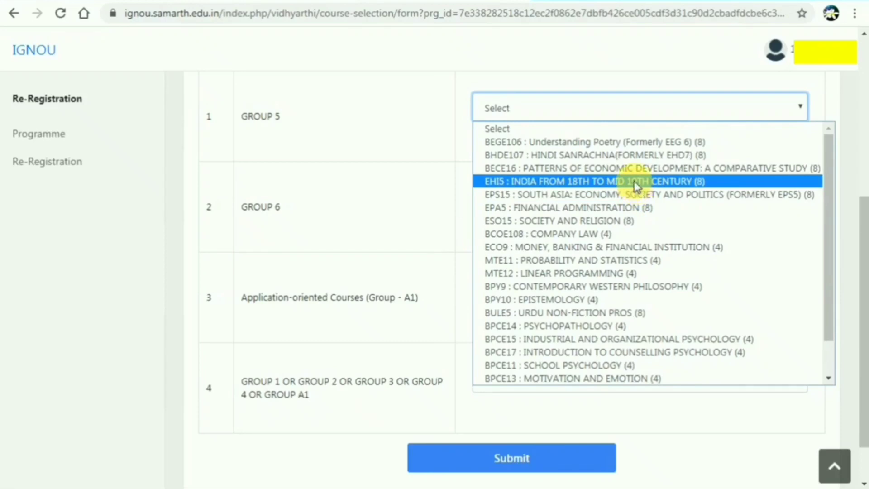
Step: Choose EHI5 : India from 18th to Mid 19th Century for Group 5 and ESO16 for Group 6
left_click(634, 181)
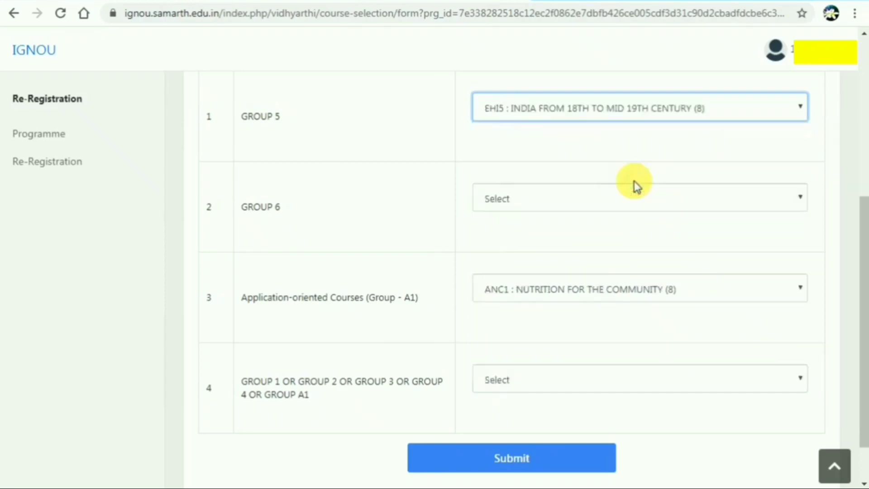
left_click(632, 205)
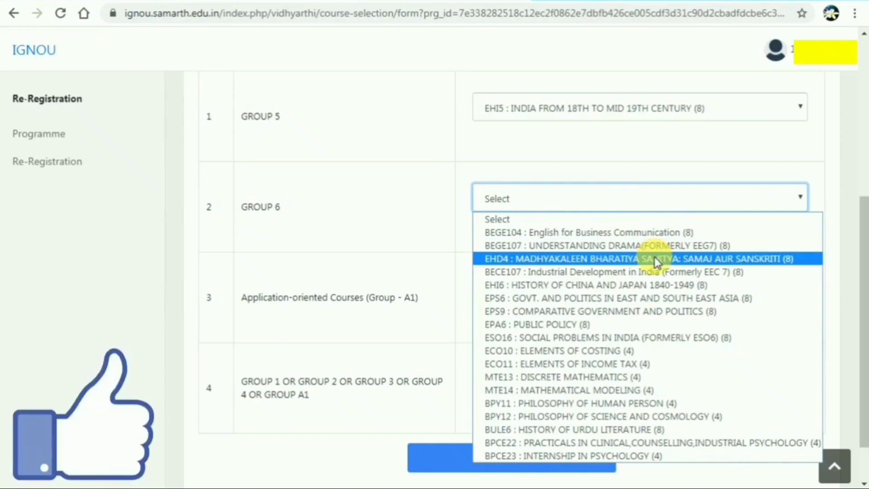
left_click(639, 338)
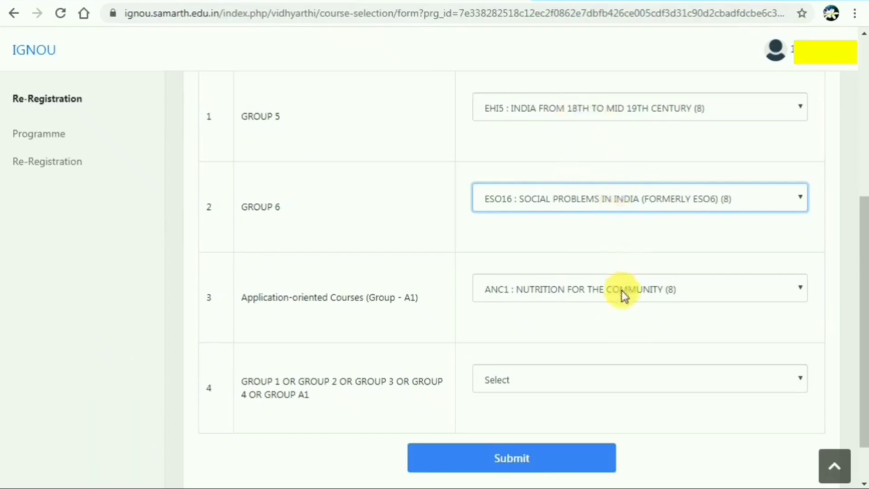
scroll(624, 295, "down", 2)
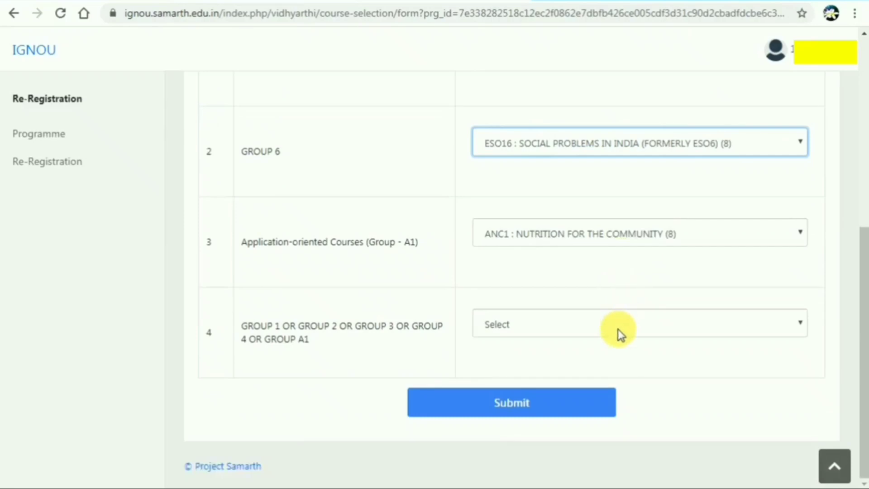
Step: Put BHDE101 : HINDI GADYA (8 credits) in the fourth slot and submit EHI5, ESO16, ANC1, BHDE101
left_click(618, 330)
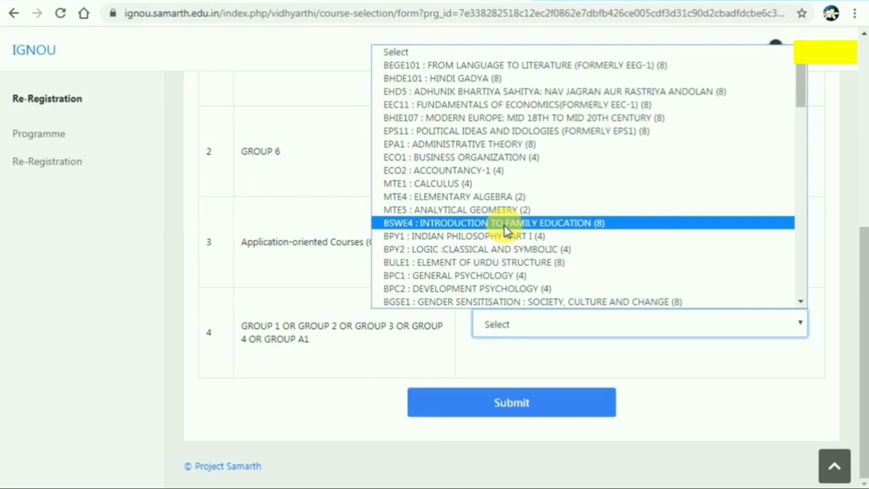
left_click(486, 81)
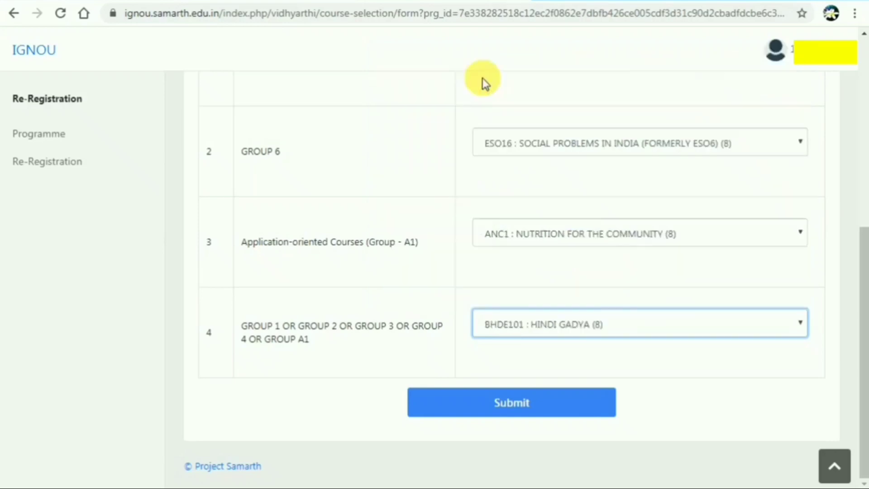
left_click(527, 361)
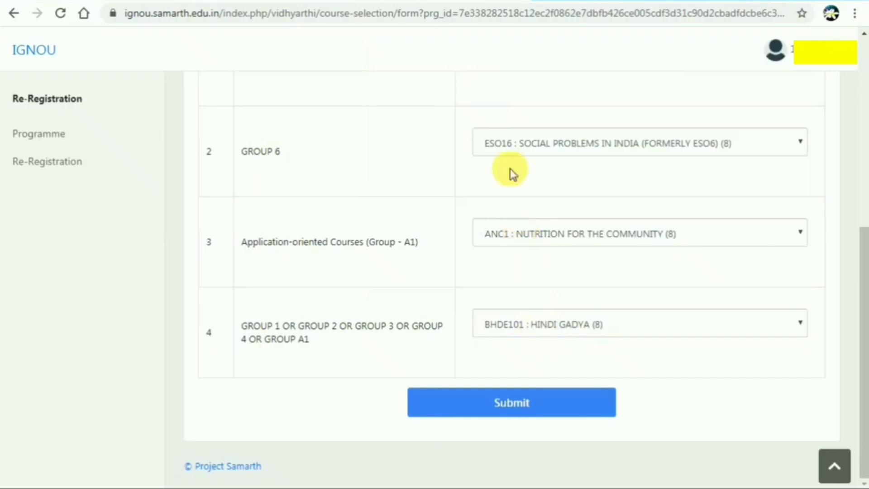
scroll(511, 153, "up", 3)
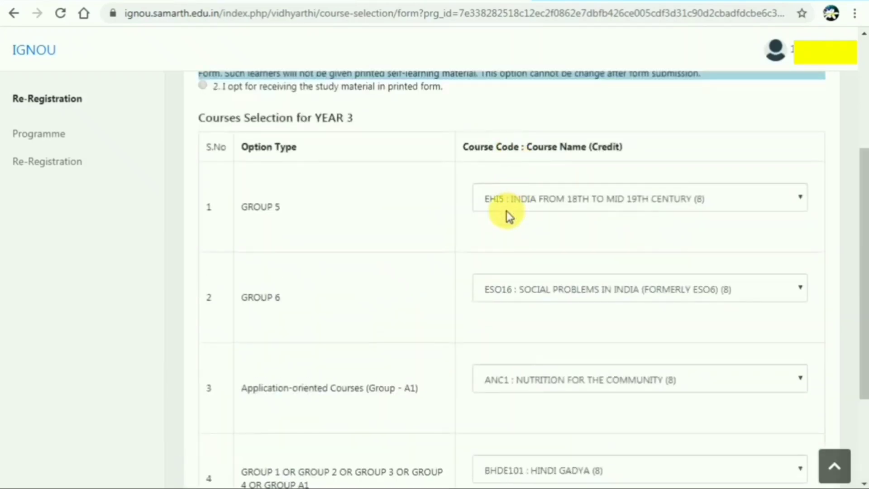
scroll(506, 211, "down", 3)
left_click(500, 407)
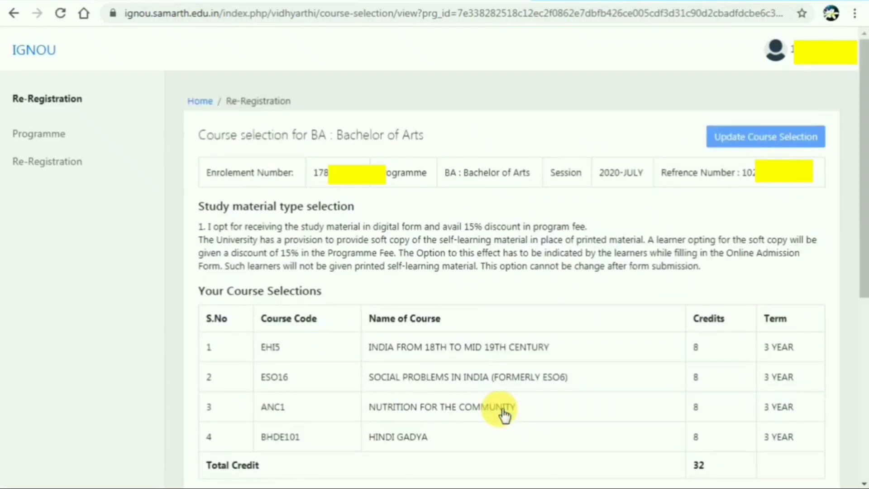
Step: Review EHI5, ESO16, ANC1 and BHDE101 (32 credits) and the 2295.00 fee, then go to payment
scroll(503, 414, "down", 2)
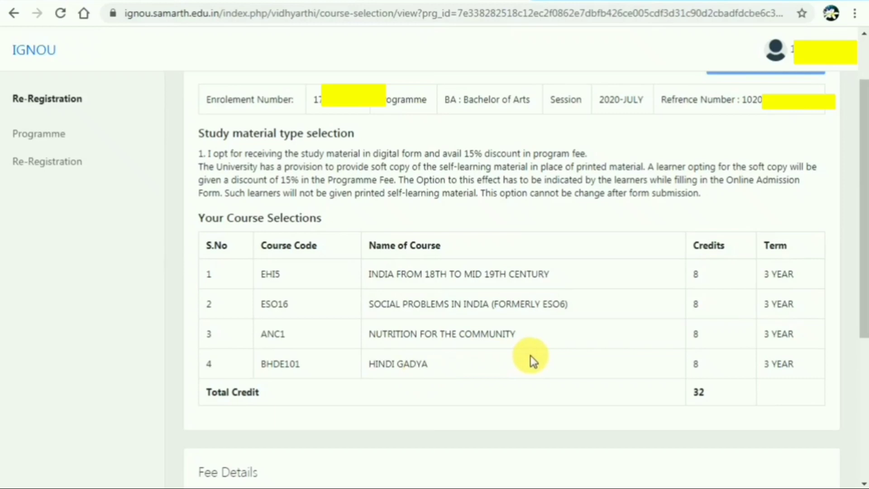
scroll(531, 355, "up", 2)
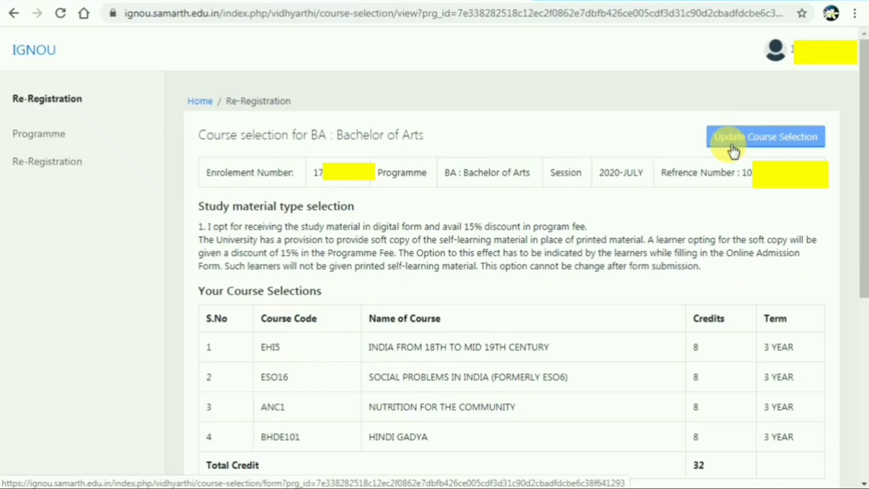
scroll(512, 244, "down", 7)
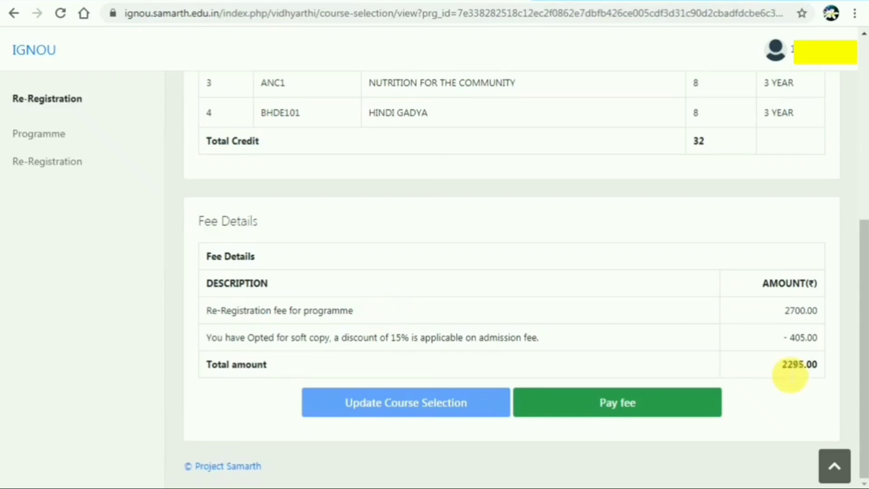
left_click(619, 405)
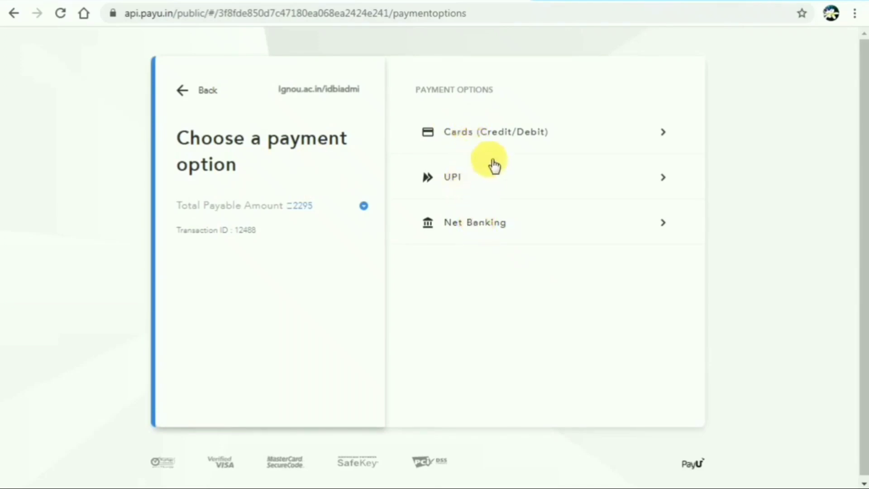
Step: Pay the ₹2295 fee by credit/debit card on PayU and proceed to OTP verification
left_click(506, 139)
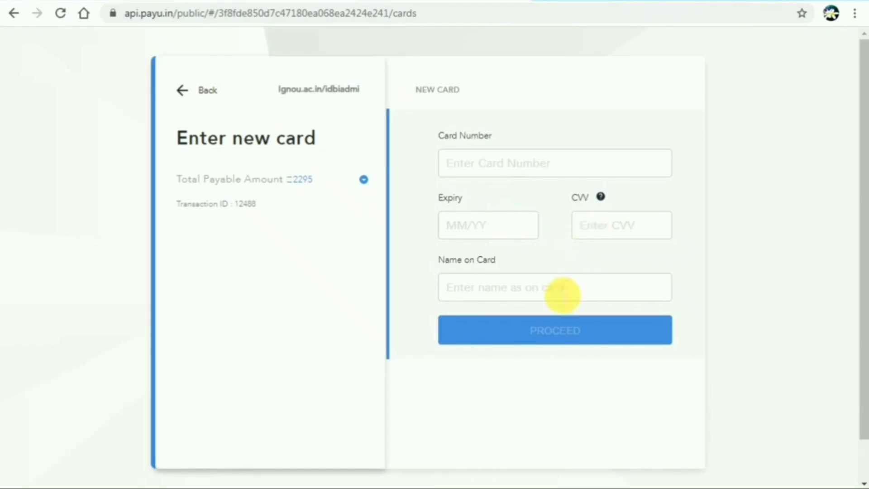
left_click(554, 335)
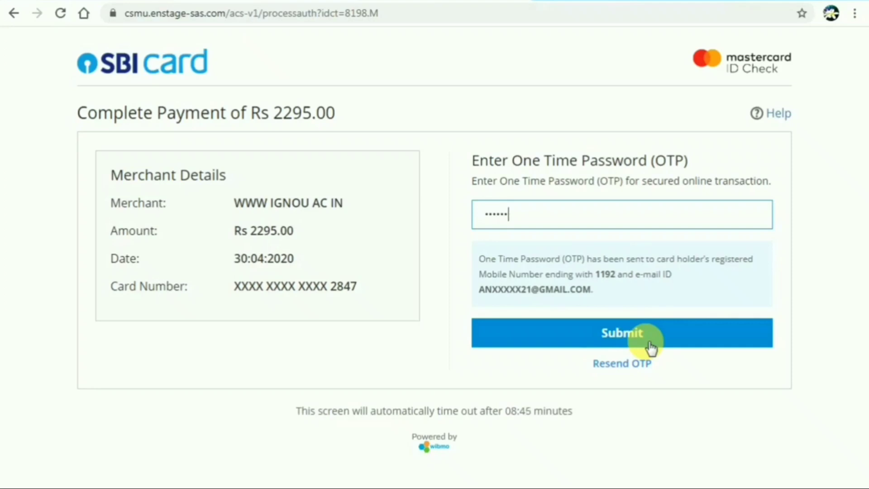
Step: Submit the one-time password to authorise the Rs 2295.00 SBI card payment
left_click(650, 347)
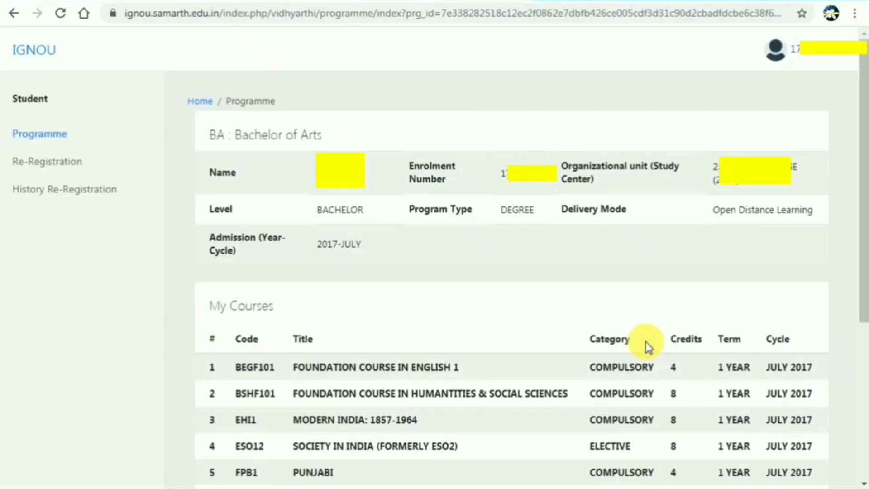
Step: Print the JULY 2020 re-registration from history and check its PAID status and 2295.00 payment details
scroll(649, 346, "down", 5)
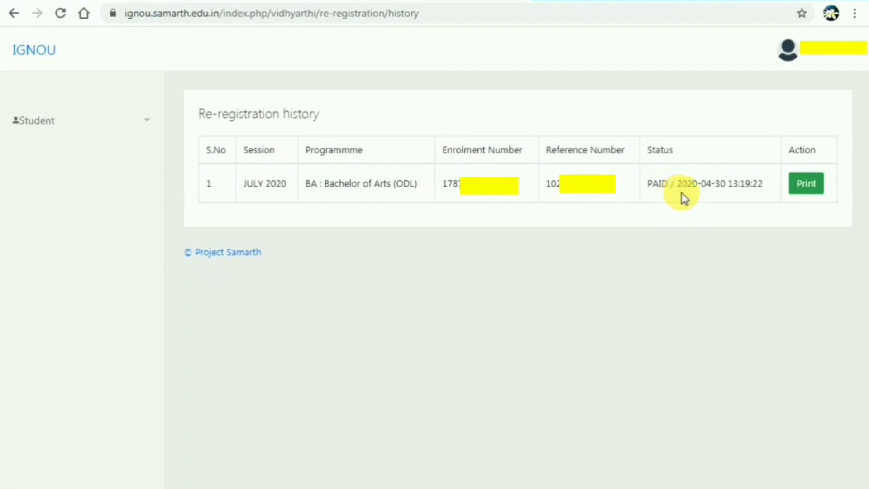
left_click(803, 192)
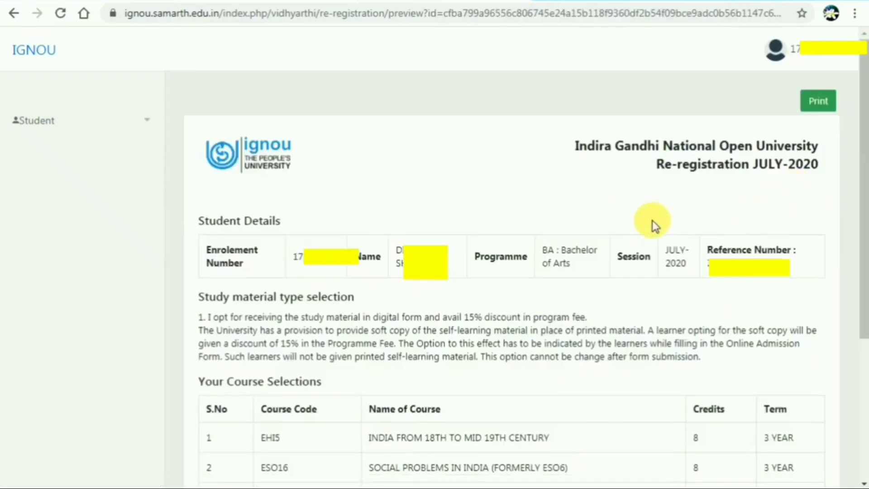
scroll(640, 221, "down", 2)
scroll(642, 225, "down", 3)
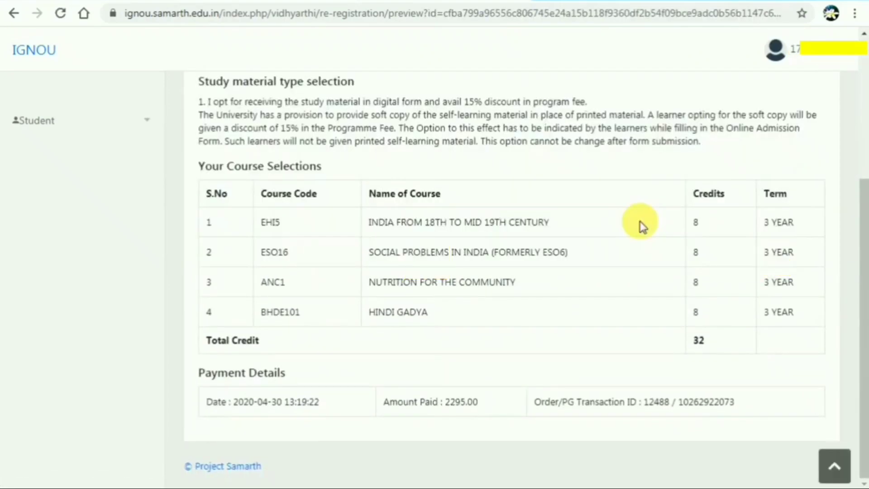